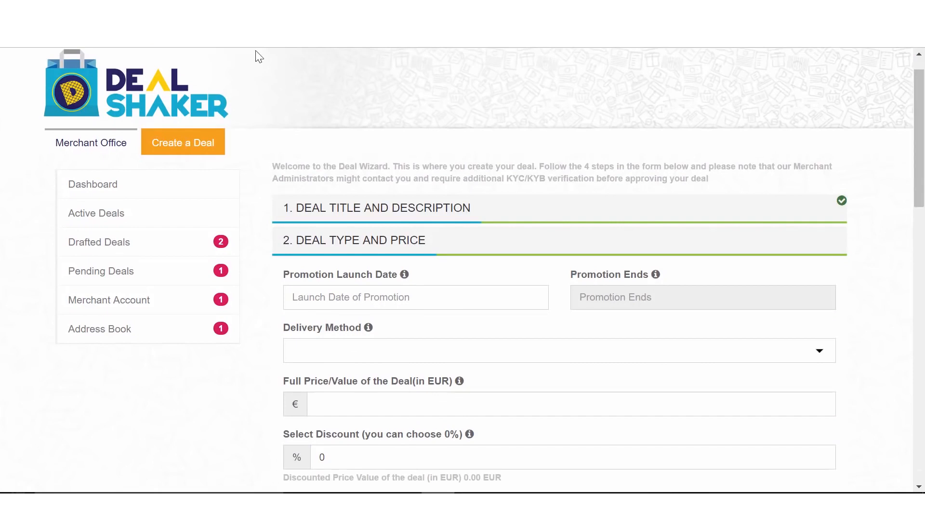
Set the promotion launch date to 21/02/2017 and the promotion end date to 31/03/2017.
{"action": "left_click", "coordinate": [310, 293]}
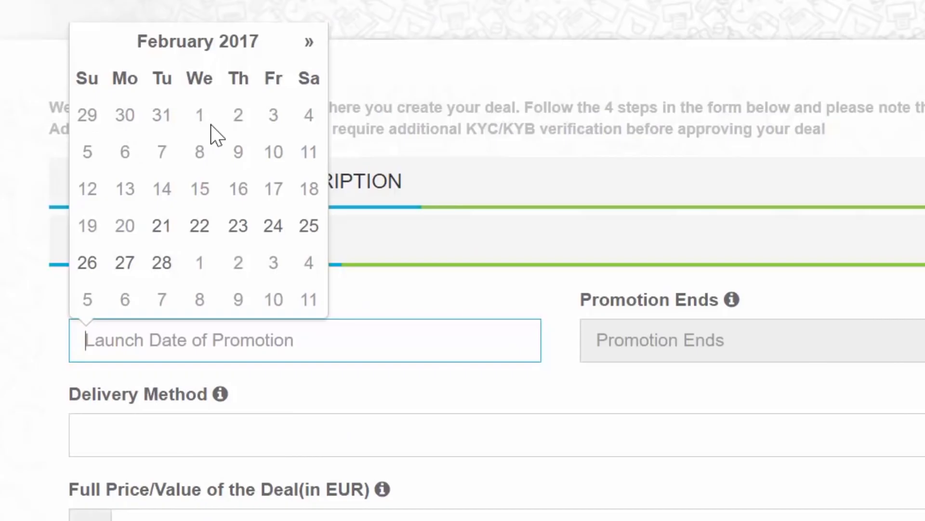
{"action": "left_click", "coordinate": [165, 233]}
{"action": "left_click", "coordinate": [644, 348]}
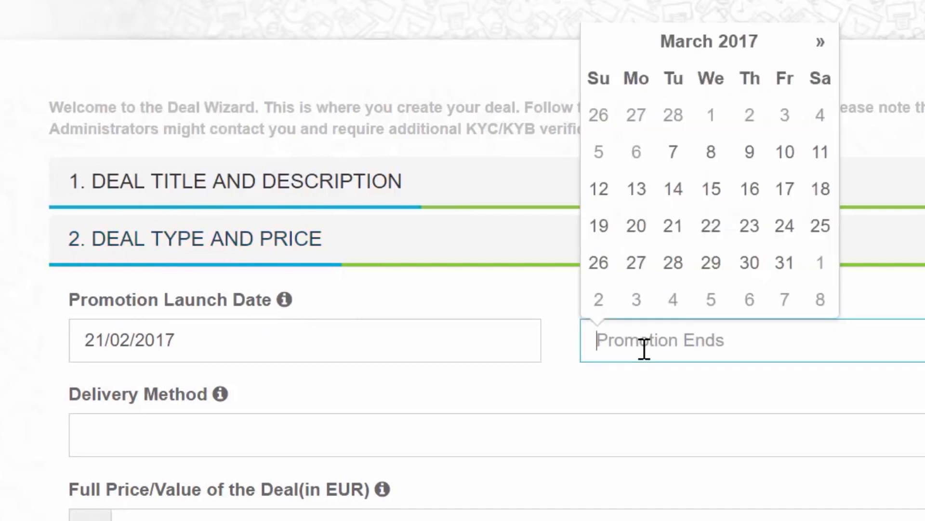
{"action": "left_click", "coordinate": [782, 267]}
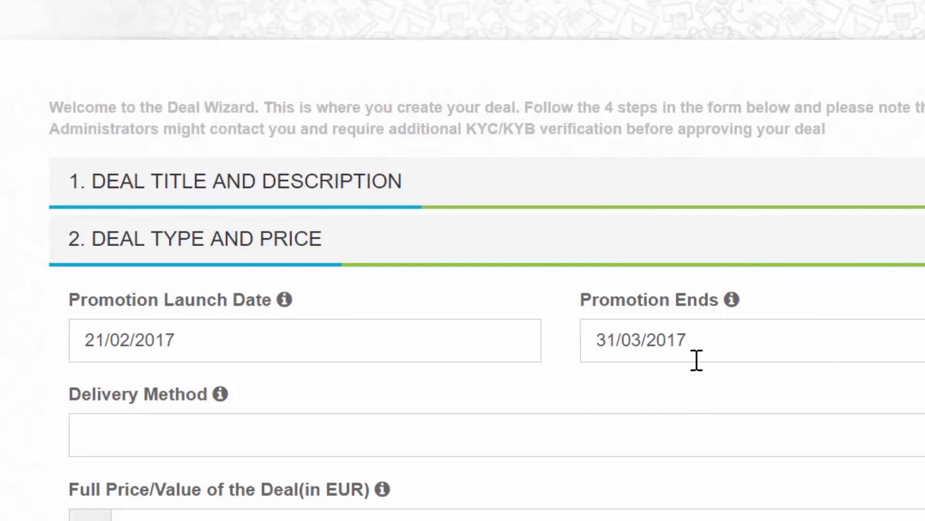
Try to set the delivery method to Online Service.
{"action": "left_click", "coordinate": [617, 343]}
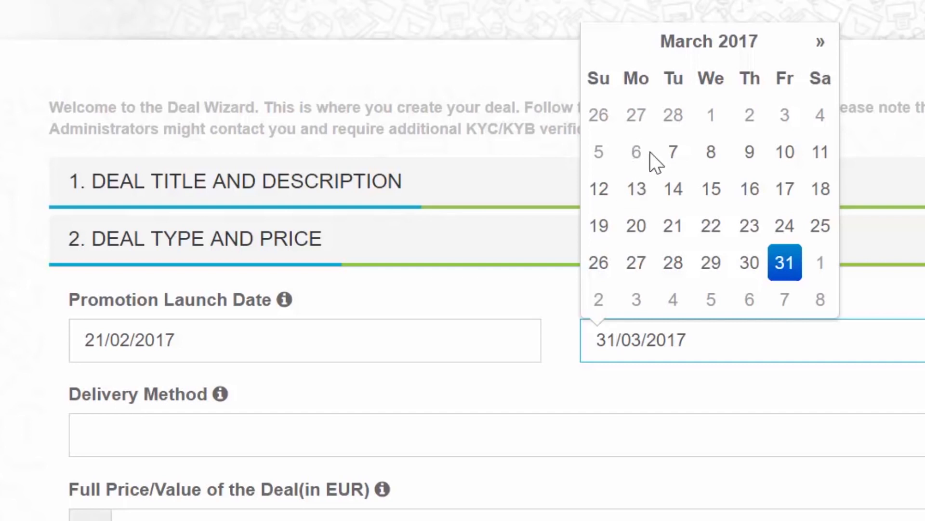
{"action": "left_click", "coordinate": [826, 41]}
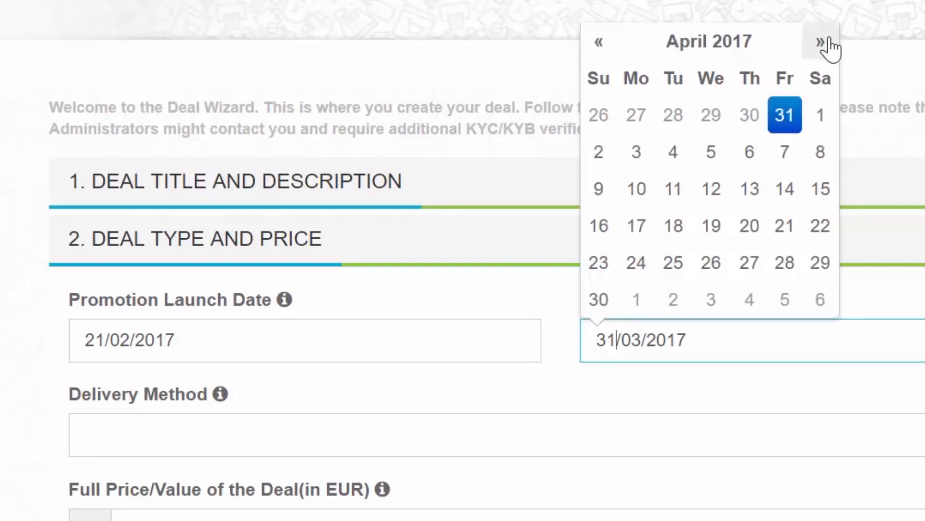
{"action": "left_click", "coordinate": [273, 432]}
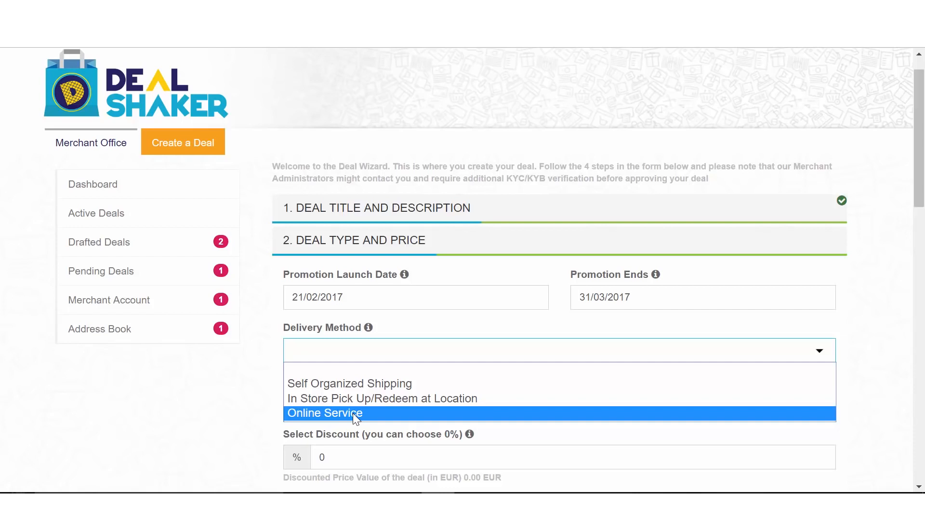
{"action": "left_click", "coordinate": [353, 413]}
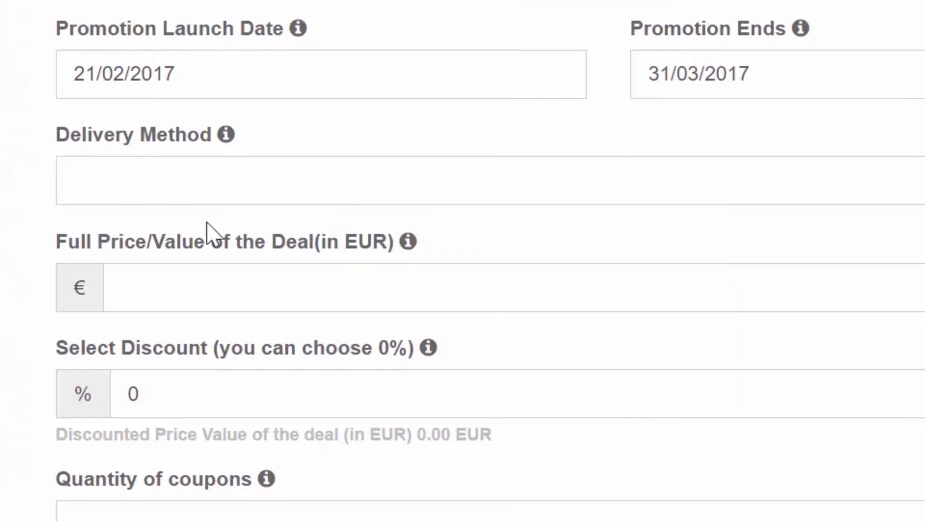
Set the full price of the deal to 150 EUR and the discount to 10%.
{"action": "left_click", "coordinate": [140, 290]}
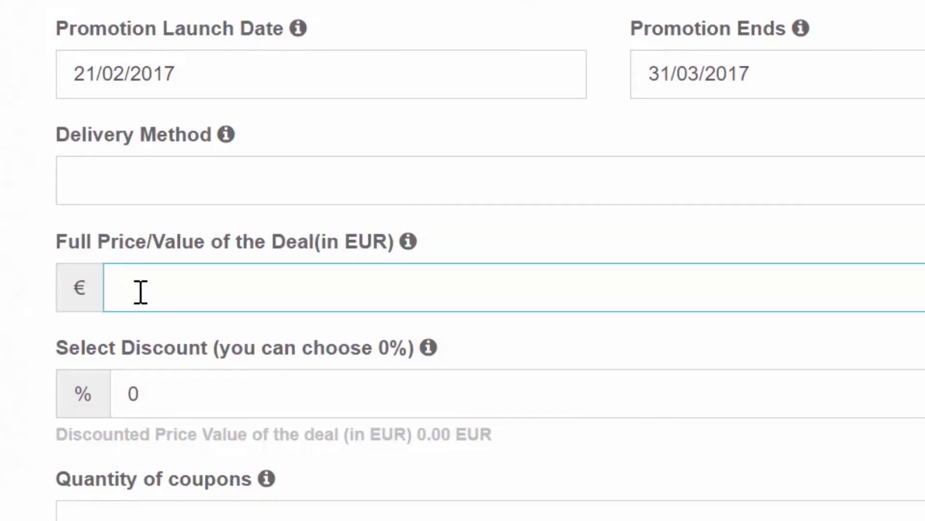
{"action": "type", "text": "150"}
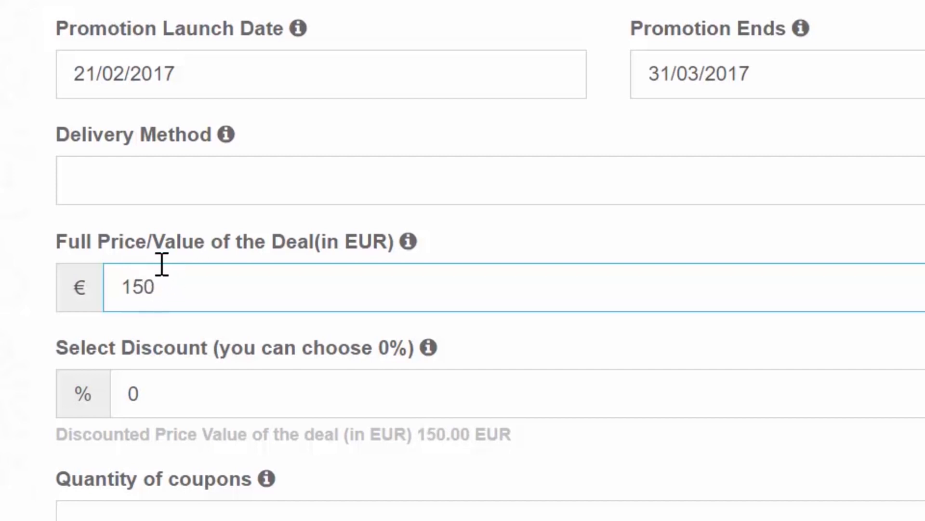
{"action": "left_click", "coordinate": [141, 398]}
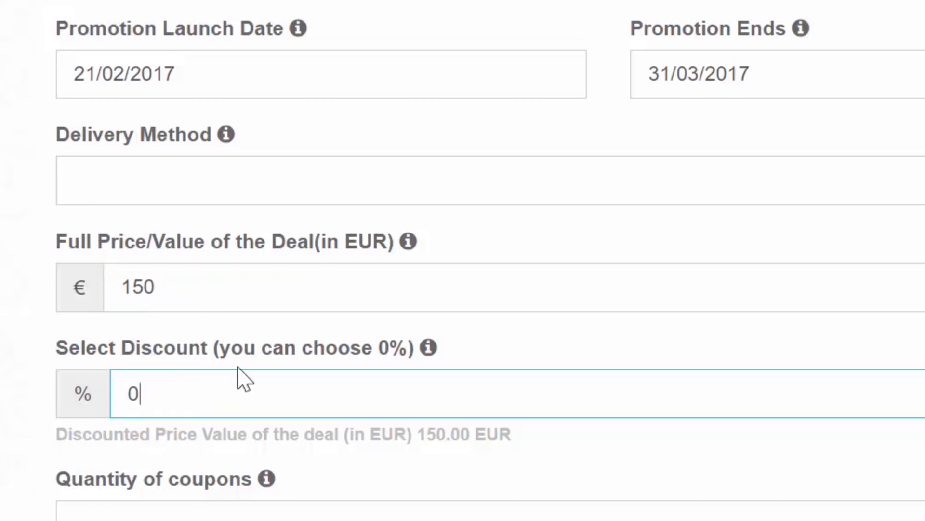
{"action": "key", "text": "BackSpace"}
{"action": "type", "text": "0"}
{"action": "key", "text": "BackSpace"}
{"action": "type", "text": "10"}
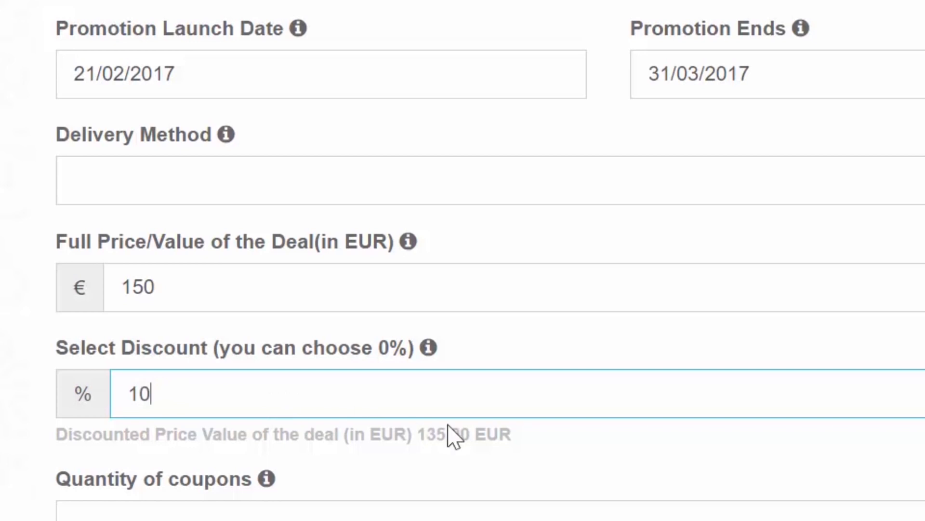
Set the quantity of coupons to 20.
{"action": "left_click_drag", "start_coordinate": [512, 434], "coordinate": [42, 428]}
{"action": "left_click", "coordinate": [607, 504]}
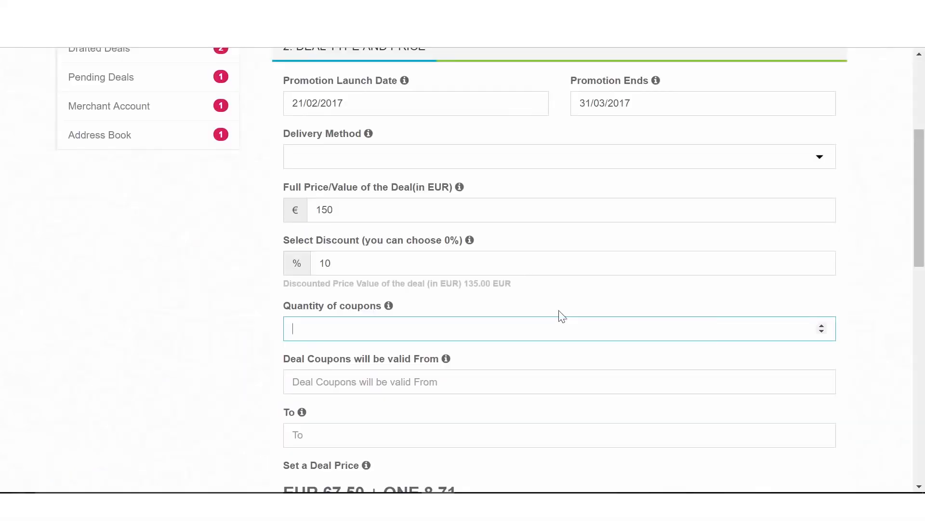
{"action": "left_click", "coordinate": [822, 326]}
{"action": "left_click", "coordinate": [823, 326]}
{"action": "left_click", "coordinate": [822, 326]}
{"action": "left_click", "coordinate": [822, 326]}
{"action": "left_click", "coordinate": [823, 326]}
{"action": "left_click", "coordinate": [822, 325]}
{"action": "left_click", "coordinate": [822, 326]}
{"action": "left_click", "coordinate": [823, 325]}
{"action": "left_click", "coordinate": [822, 326]}
{"action": "left_click", "coordinate": [822, 325]}
{"action": "left_click", "coordinate": [822, 326]}
{"action": "left_click", "coordinate": [822, 326]}
{"action": "left_click", "coordinate": [822, 326]}
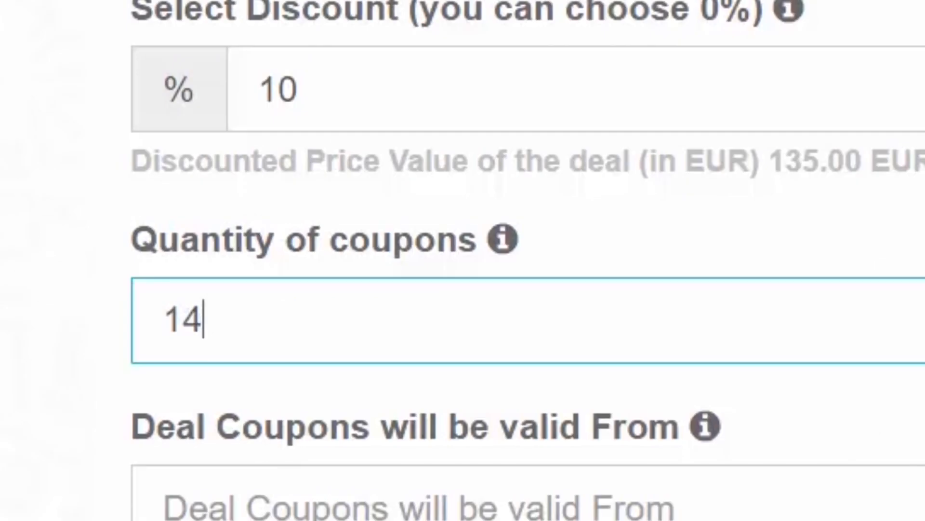
{"action": "key", "text": "Up"}
{"action": "key", "text": "Up"}
{"action": "key", "text": "Up"}
{"action": "key", "text": "Up"}
{"action": "key", "text": "Up"}
{"action": "key", "text": "Up"}
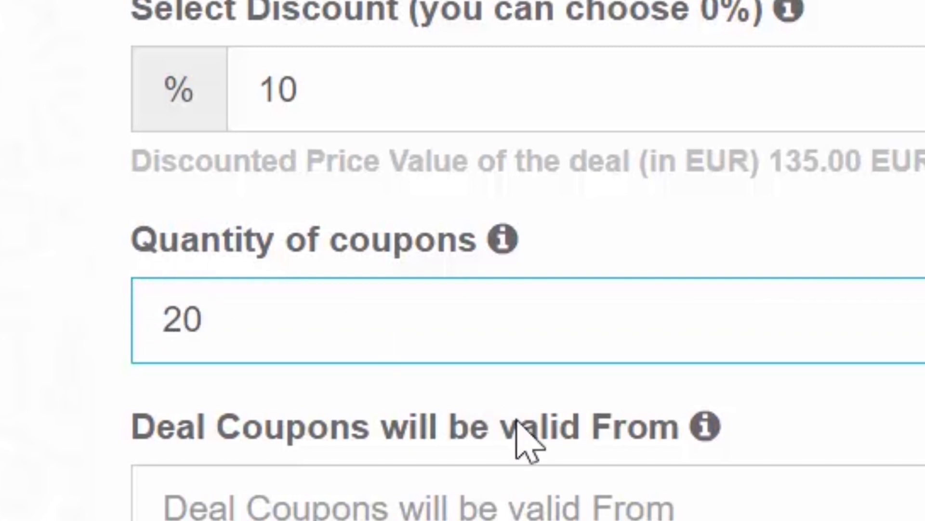
Set the coupon validity period from 21/02/2017 to 31/03/2017.
{"action": "left_click", "coordinate": [528, 506]}
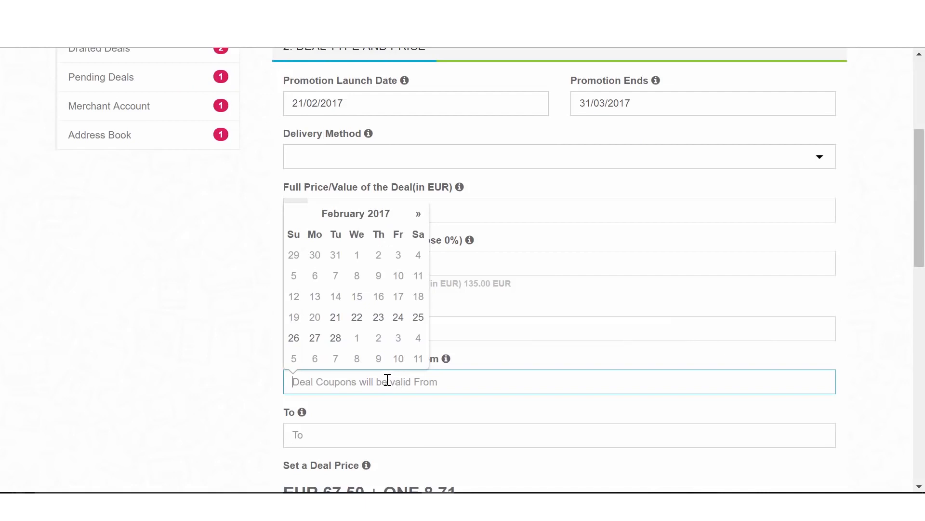
{"action": "left_click", "coordinate": [336, 319]}
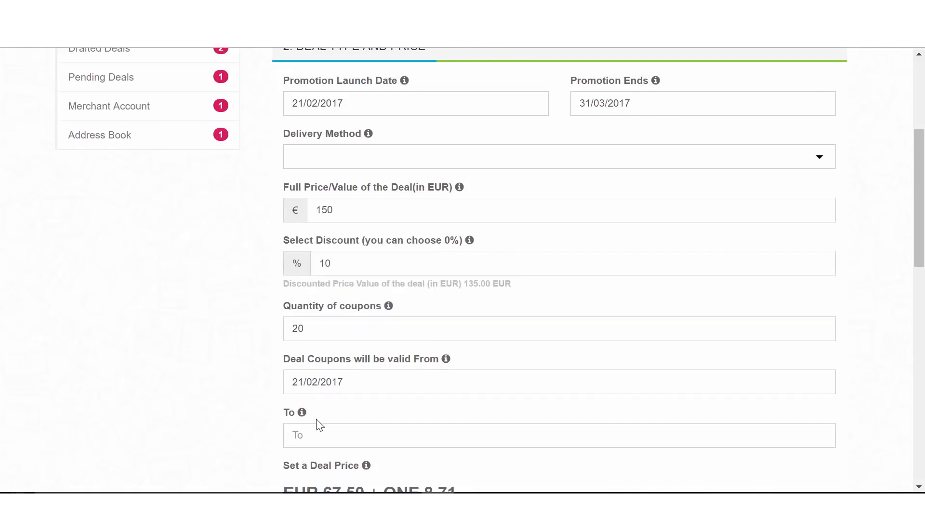
{"action": "left_click", "coordinate": [336, 434]}
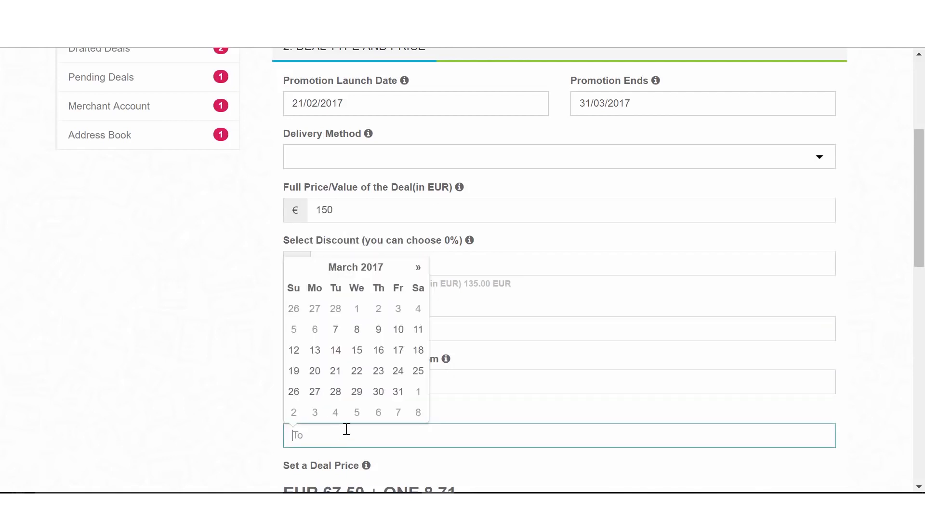
{"action": "left_click", "coordinate": [399, 393]}
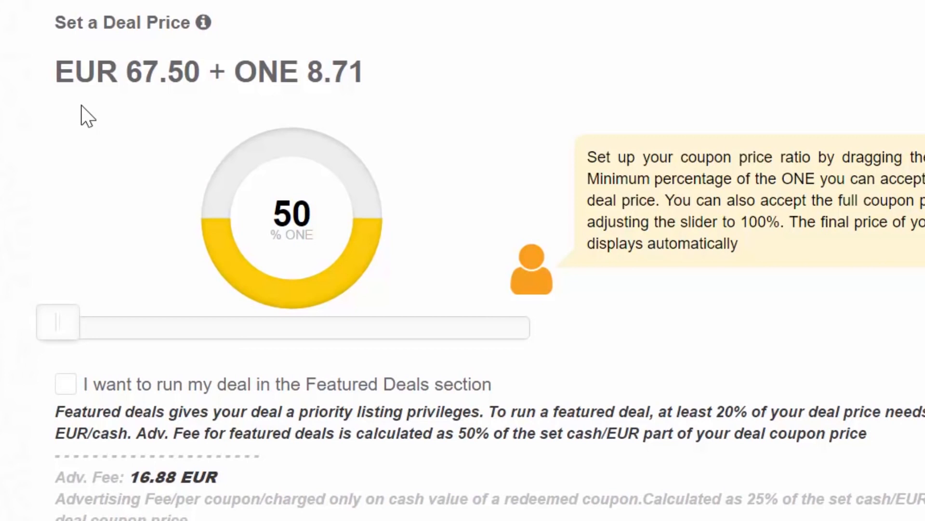
Try to drag the ONE percentage slider of the deal price.
{"action": "left_click_drag", "start_coordinate": [53, 337], "coordinate": [23, 326]}
{"action": "left_click_drag", "start_coordinate": [58, 322], "coordinate": [275, 316]}
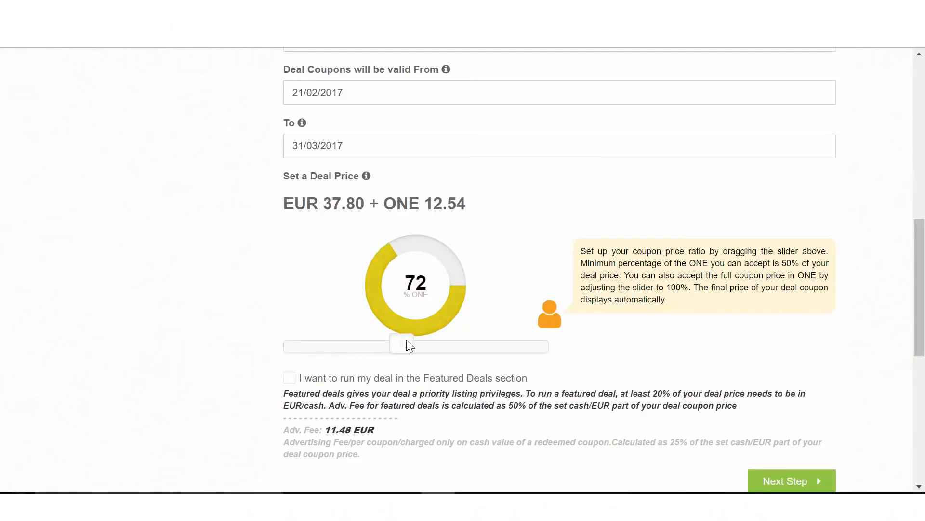
{"action": "left_click_drag", "start_coordinate": [403, 339], "coordinate": [281, 346]}
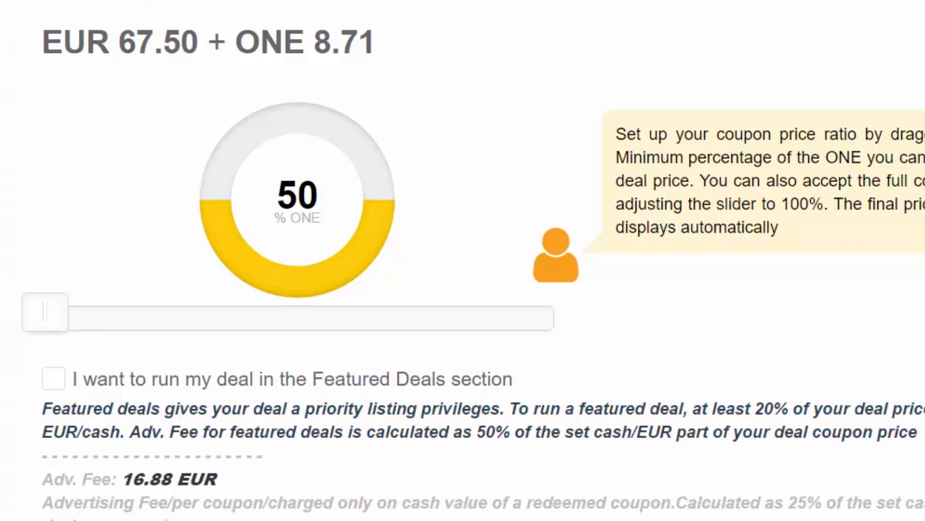
{"action": "scroll", "coordinate": [310, 252], "scroll_direction": "down", "scroll_amount": 4}
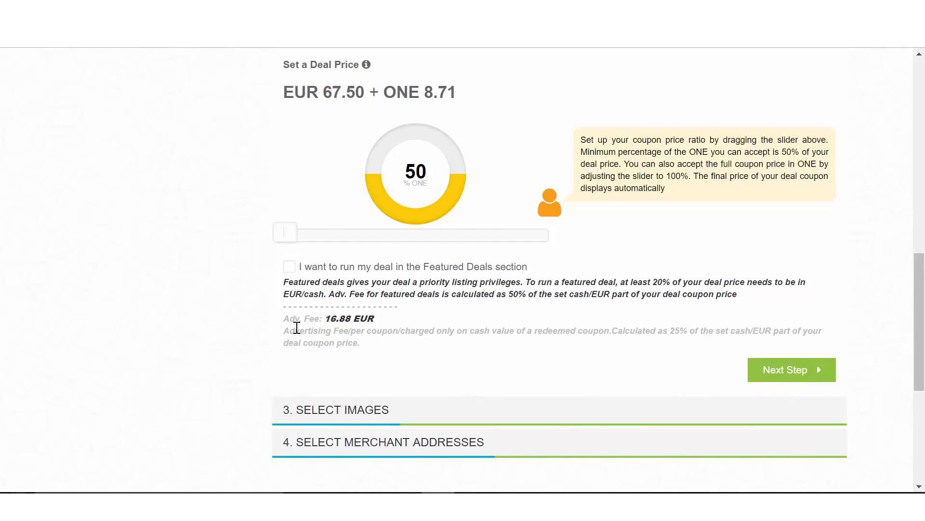
Enable running the deal in the Featured Deals section.
{"action": "left_click", "coordinate": [288, 268]}
{"action": "left_click_drag", "start_coordinate": [374, 318], "coordinate": [323, 317]}
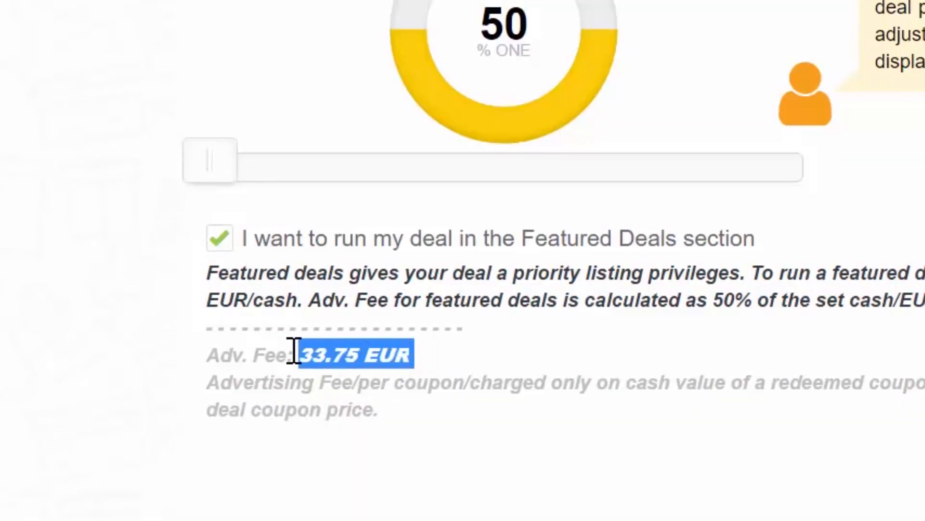
{"action": "left_click_drag", "start_coordinate": [294, 350], "coordinate": [210, 351]}
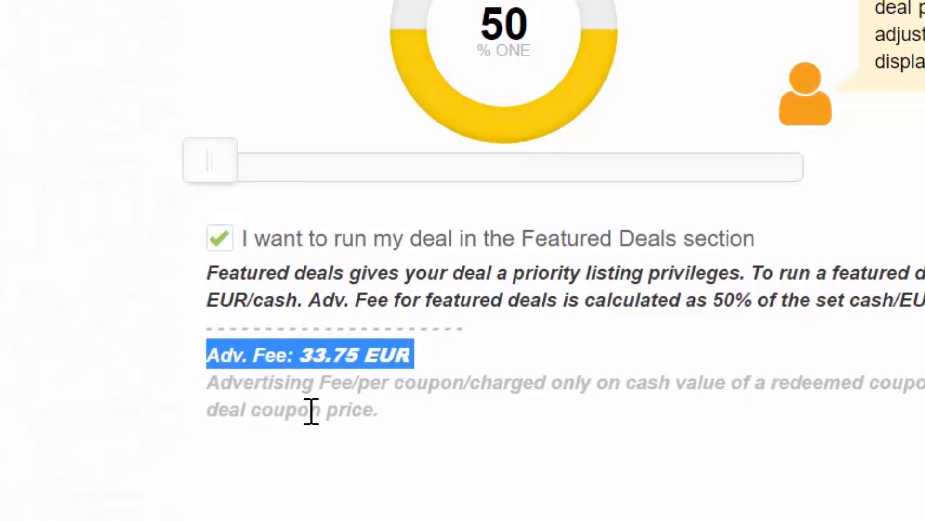
{"action": "left_click", "coordinate": [464, 364]}
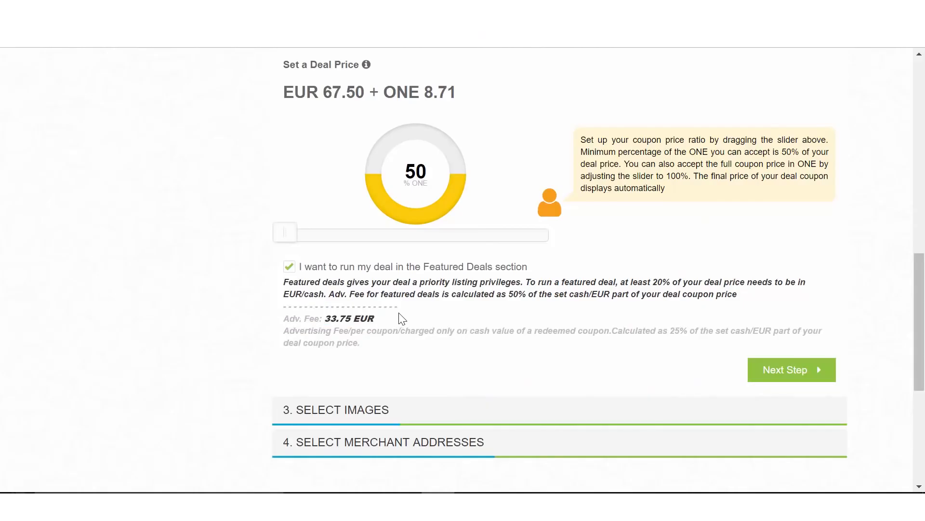